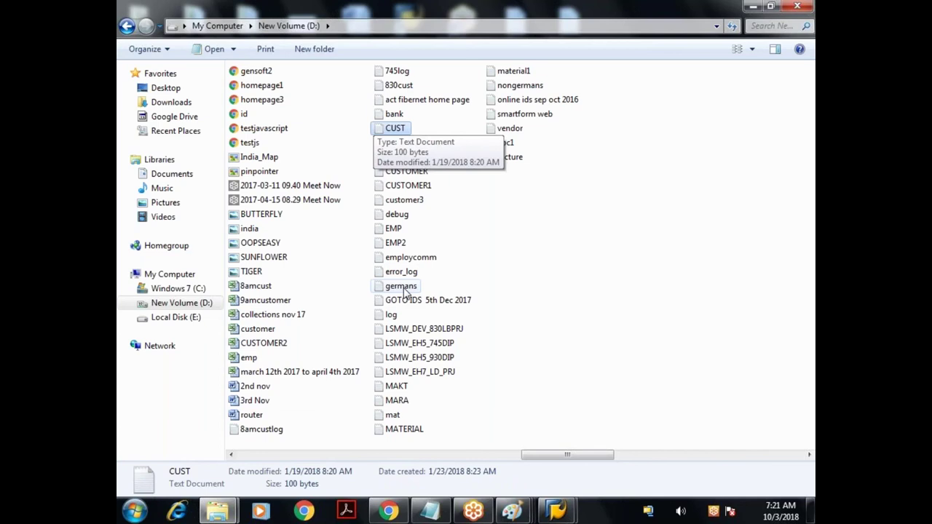
# Step: Open the CUST text file from the New Volume (D:) drive
pyautogui.press('Down')
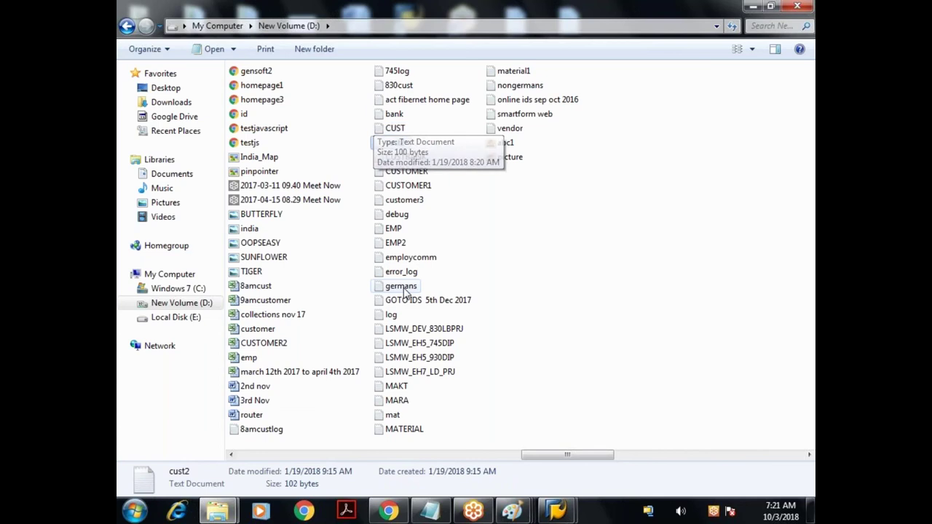
pyautogui.press('Up')
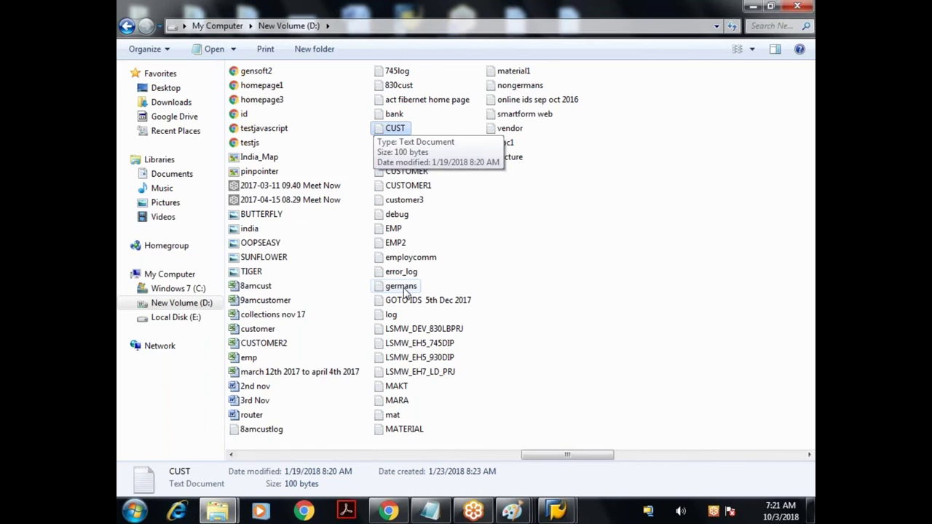
pyautogui.press('Return')
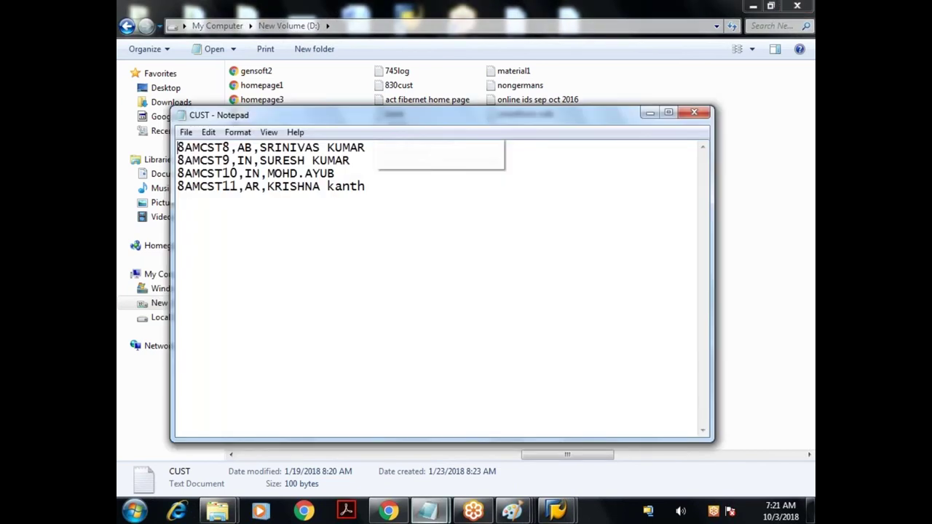
# Step: Replace the leading 8 with 7 at the start of all four customer records in the CUST file
pyautogui.press('Delete')
pyautogui.write('7')
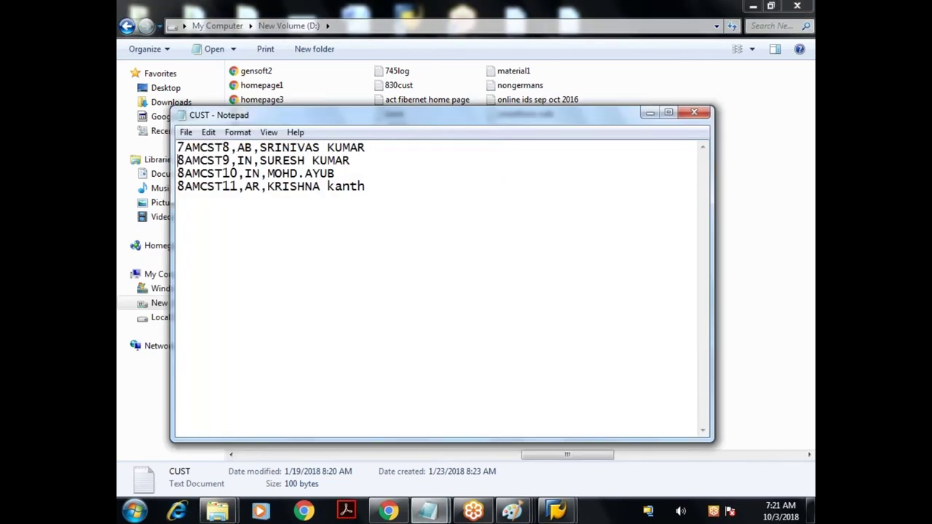
pyautogui.press('Delete')
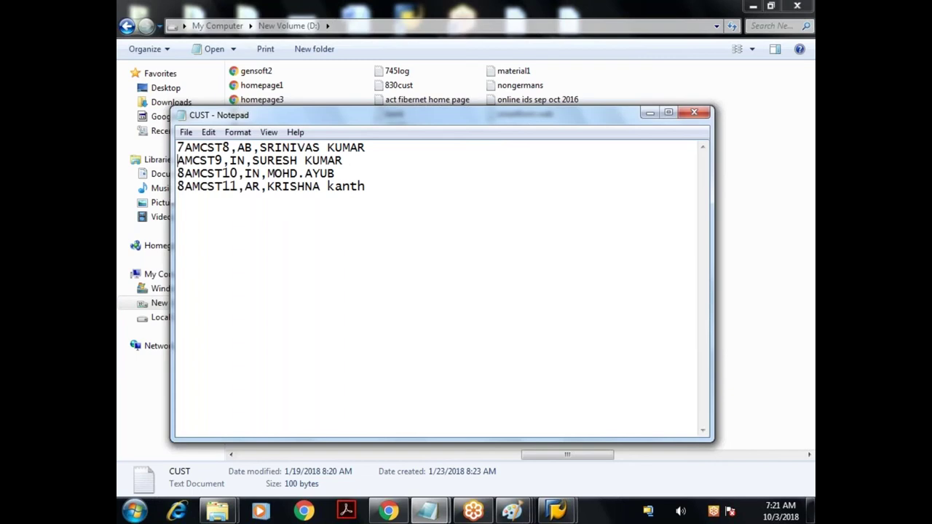
pyautogui.write('7')
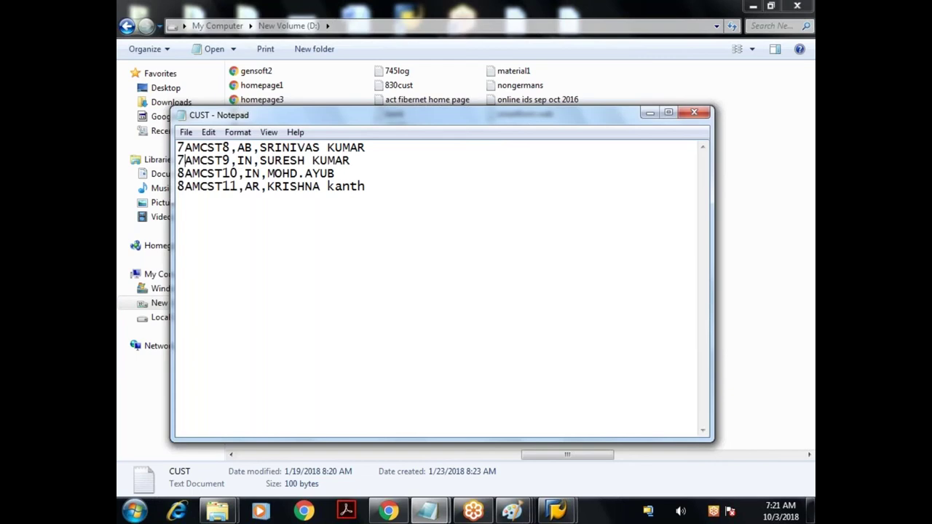
pyautogui.click(178, 174)
pyautogui.press('Delete')
pyautogui.write('7')
pyautogui.press('Down')
pyautogui.press('BackSpace')
pyautogui.write('7')
pyautogui.click(184, 173)
# Step: Go through the first record of the CUST file field by field up to the end of its line
pyautogui.click(177, 147)
pyautogui.click(184, 147)
pyautogui.press('Right')
pyautogui.press('Right')
pyautogui.press('Right')
pyautogui.press('Right')
pyautogui.press('Right')
pyautogui.press('Right')
pyautogui.press('Right')
pyautogui.press('Right')
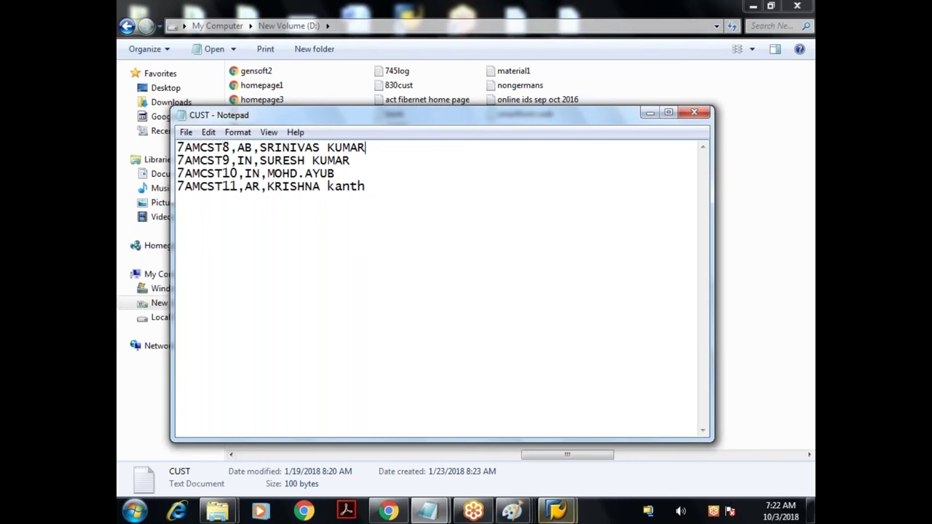
# Step: Switch to SAP and examine the KUNNR, LAND1 and NAME1 fields of table KNA1
pyautogui.click(556, 513)
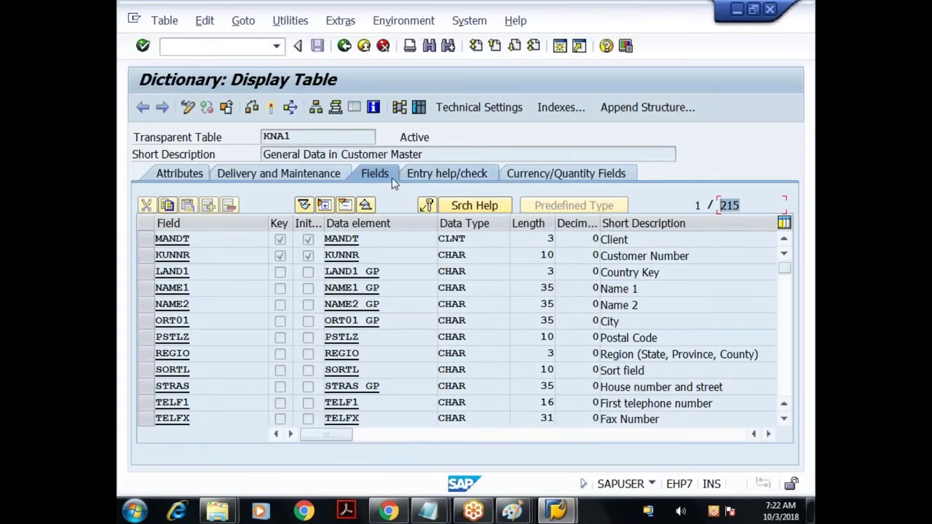
pyautogui.click(201, 256)
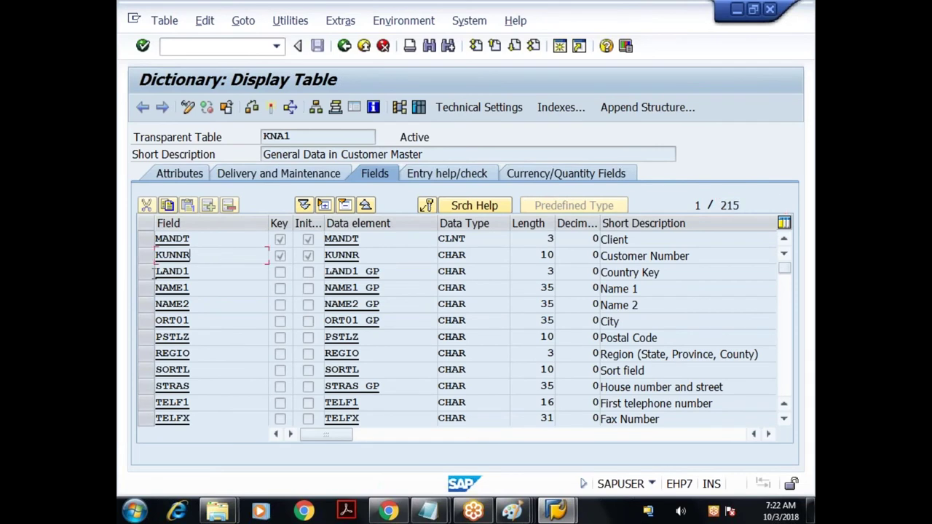
pyautogui.moveTo(688, 257); pyautogui.dragTo(608, 264)
pyautogui.press('Down')
pyautogui.press('Tab')
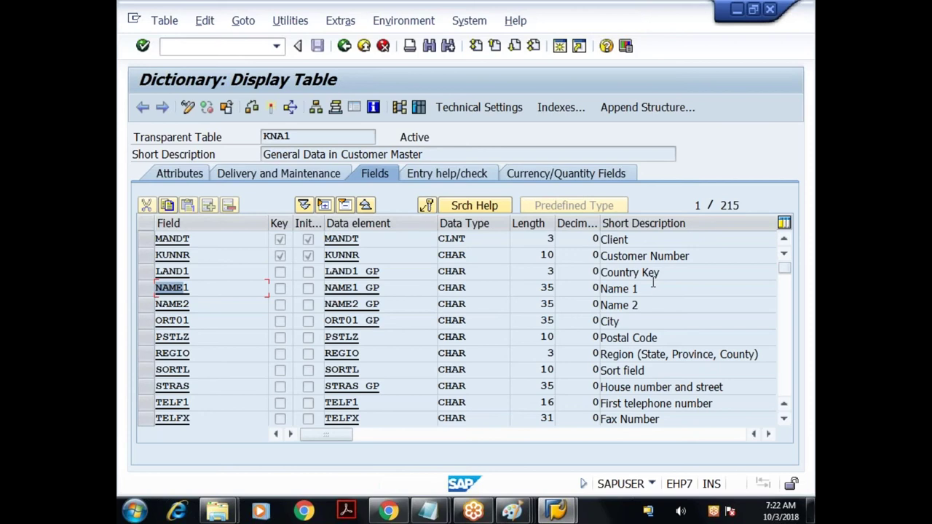
pyautogui.press('Tab')
pyautogui.press('Tab')
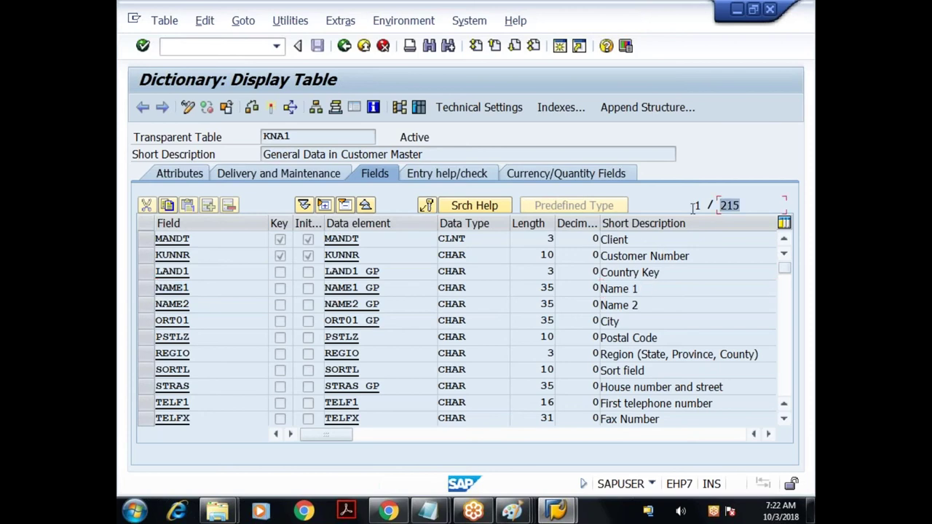
pyautogui.click(211, 260)
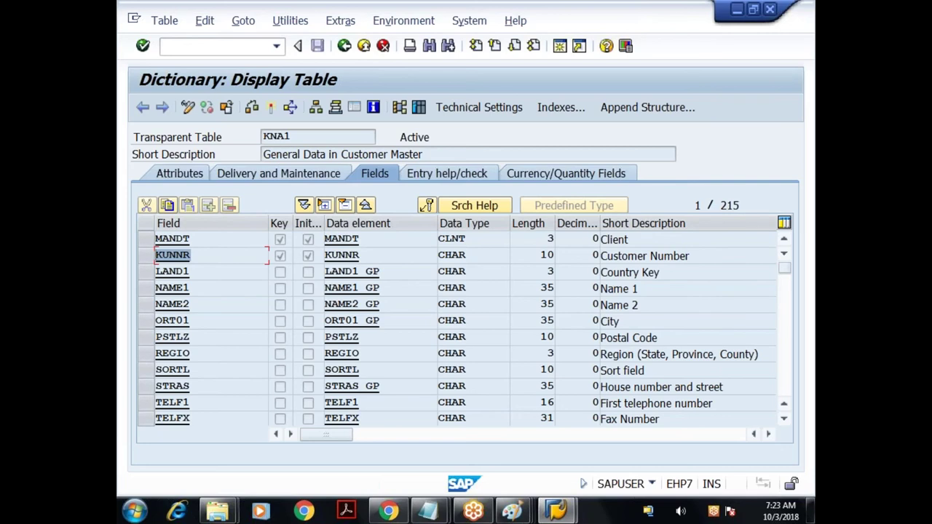
pyautogui.click(195, 272)
pyautogui.click(203, 290)
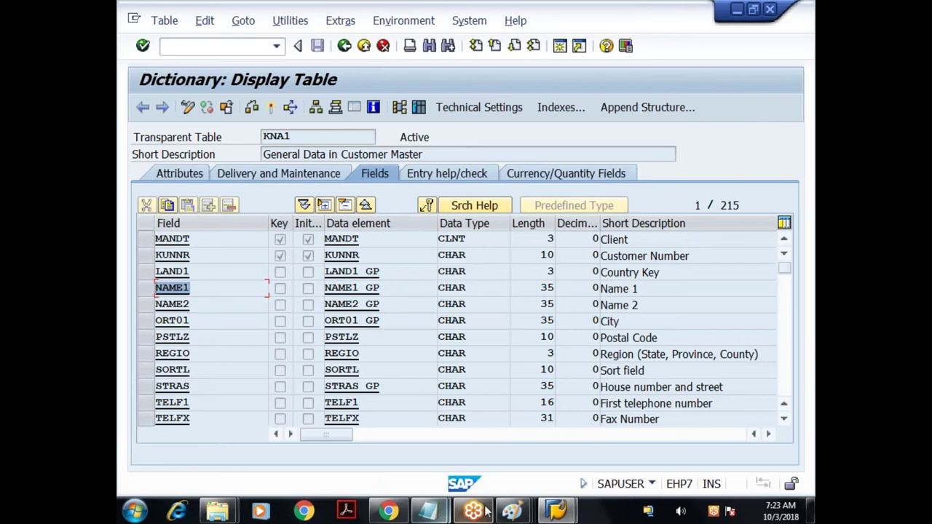
# Step: Highlight all four records in the CUST Notepad file and bring up the DIRECT INPUT METHOD diagram in Paint
pyautogui.click(442, 511)
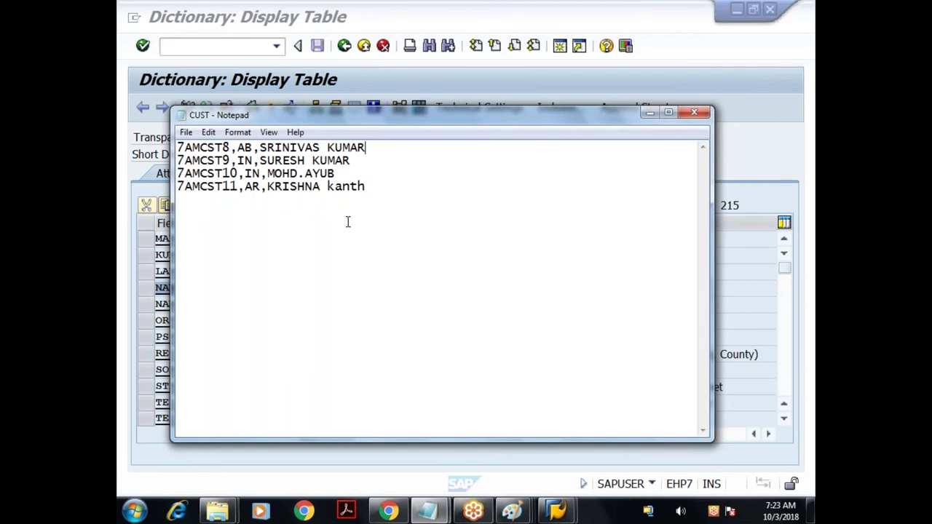
pyautogui.moveTo(405, 202); pyautogui.dragTo(148, 150)
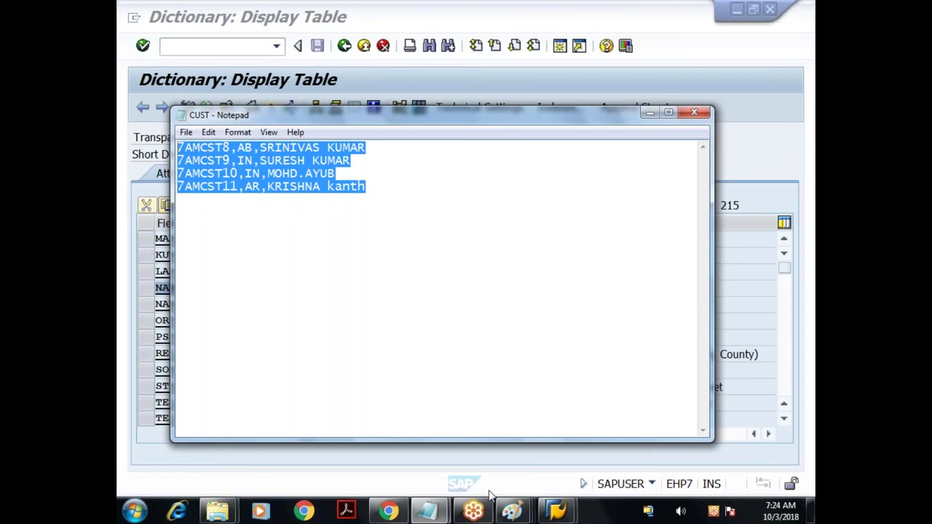
pyautogui.click(506, 512)
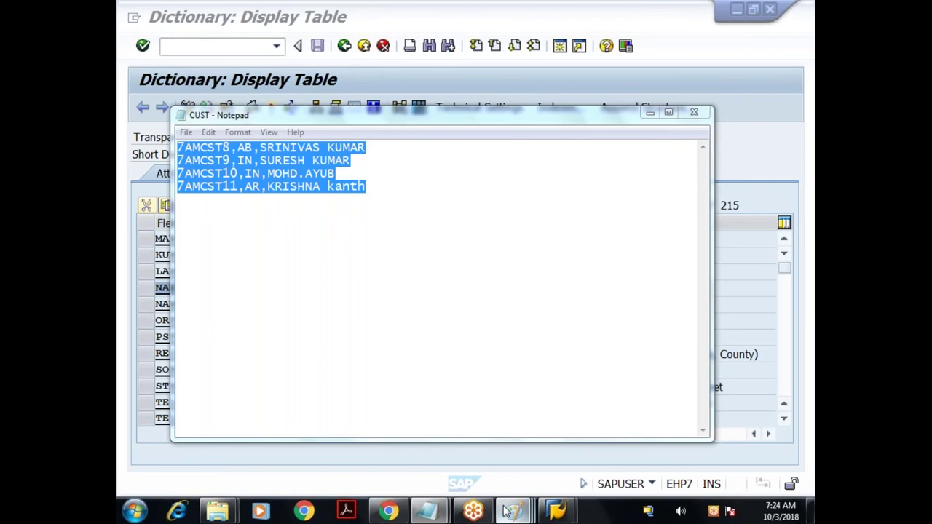
pyautogui.moveTo(506, 512)
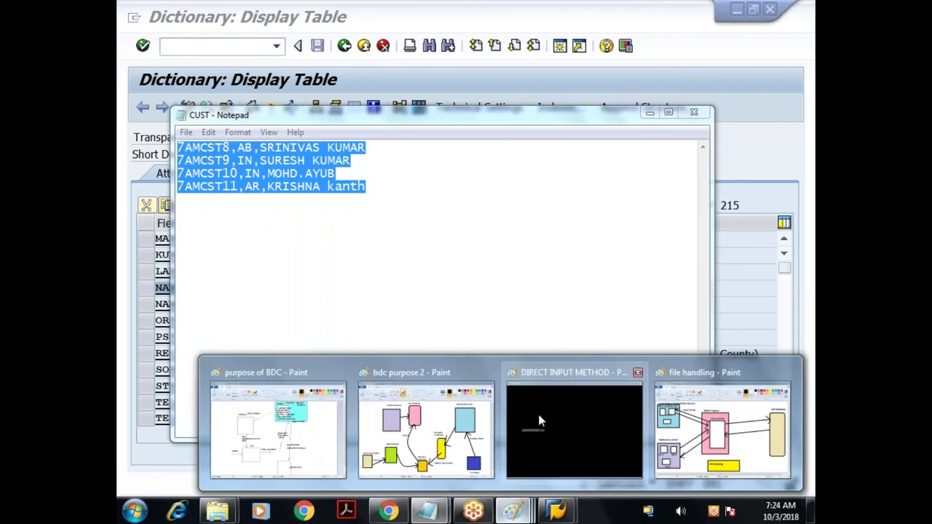
pyautogui.click(539, 421)
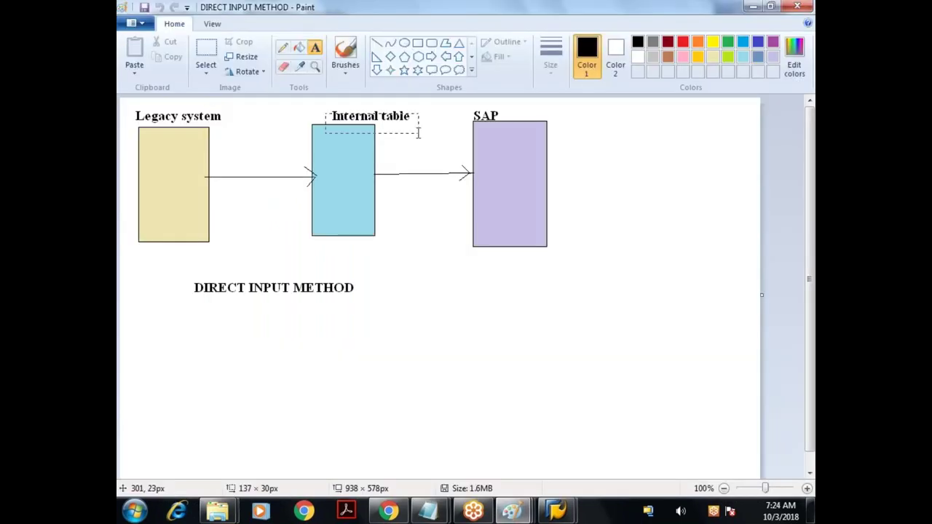
pyautogui.click(418, 132)
pyautogui.click(466, 114)
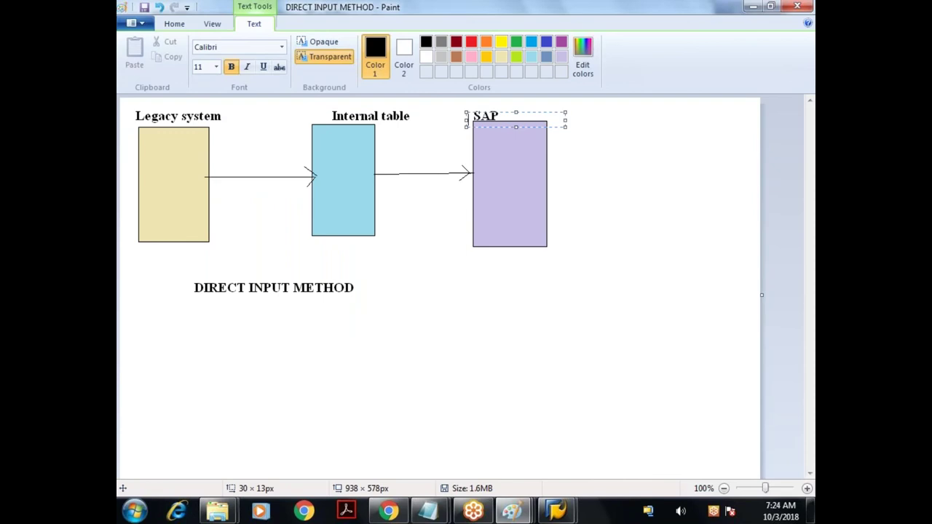
# Step: Revisit the CUST file in Notepad and check the number of entries of table KNA1 in the SAP Data Browser
pyautogui.click(429, 511)
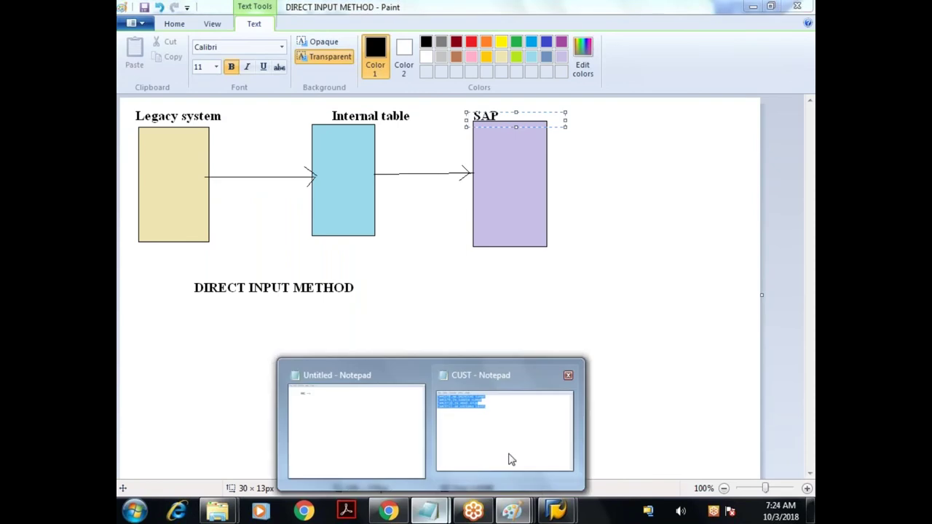
pyautogui.click(511, 459)
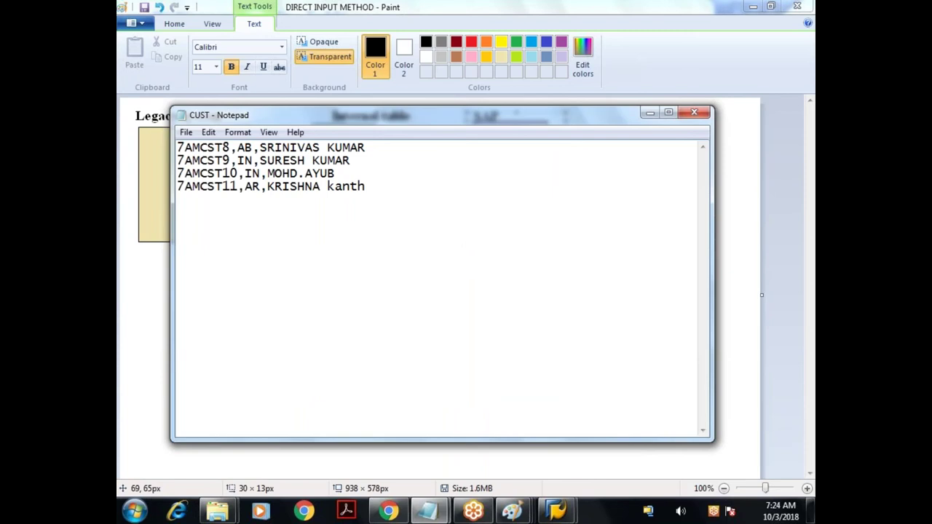
pyautogui.hotkey('alt', 'Tab')
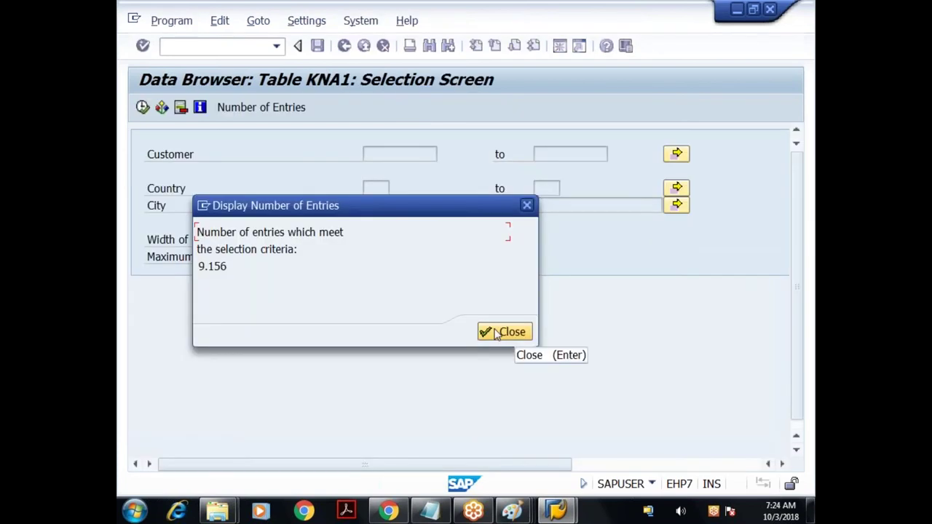
pyautogui.click(496, 334)
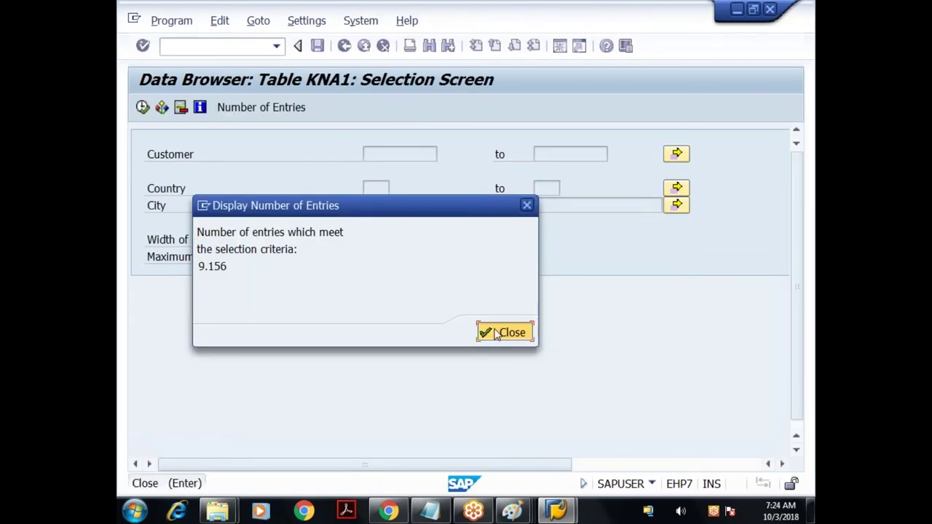
# Step: Switch to the untitled Notepad notes and add 9156 on a line below the BDC heading
pyautogui.click(429, 512)
pyautogui.write('9156')
pyautogui.press('Tab')
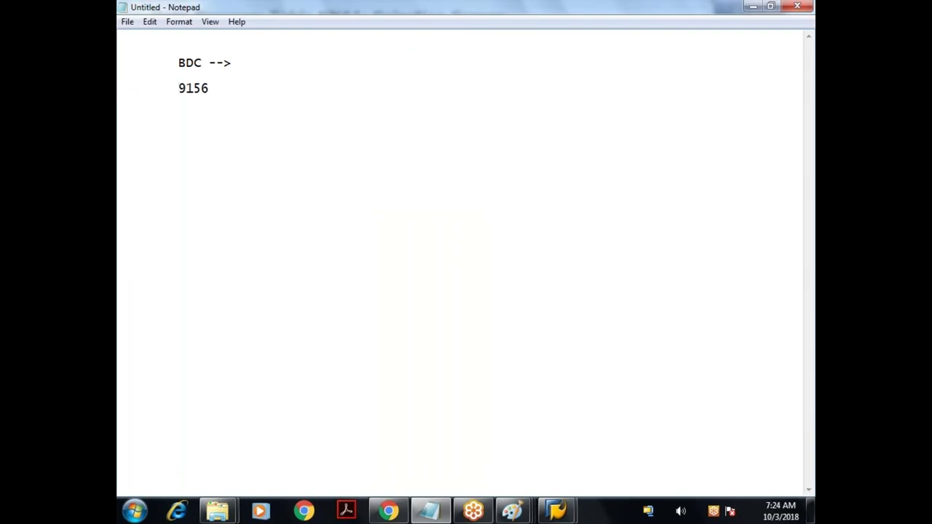
pyautogui.press('Return')
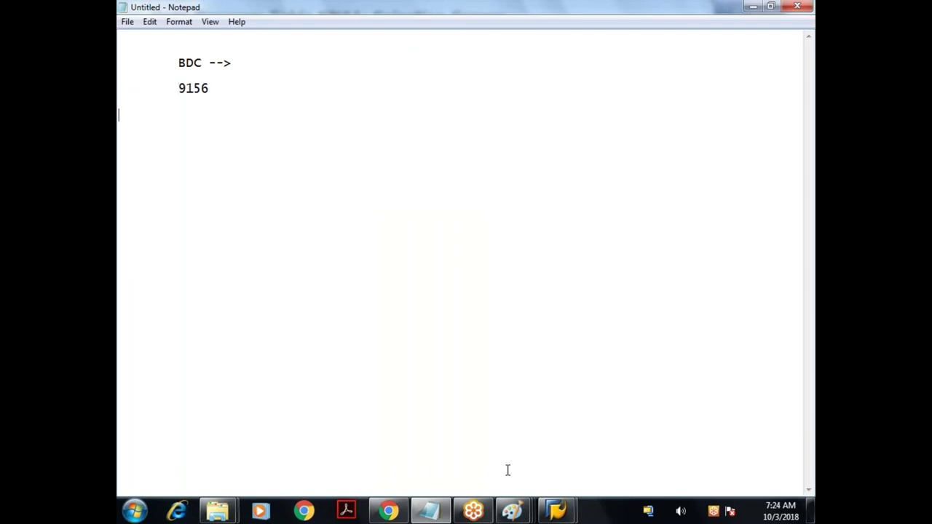
# Step: Switch to Paint and bring up the file handling diagram
pyautogui.click(565, 514)
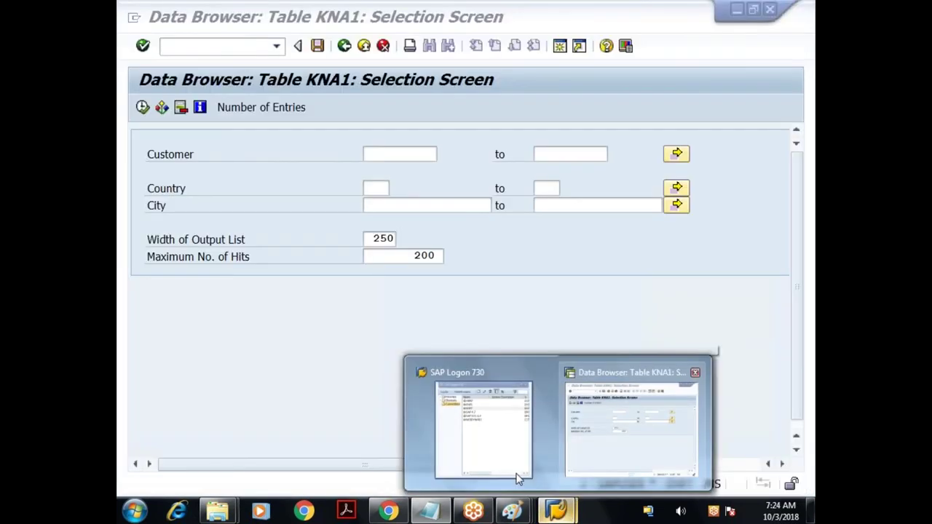
pyautogui.moveTo(512, 512)
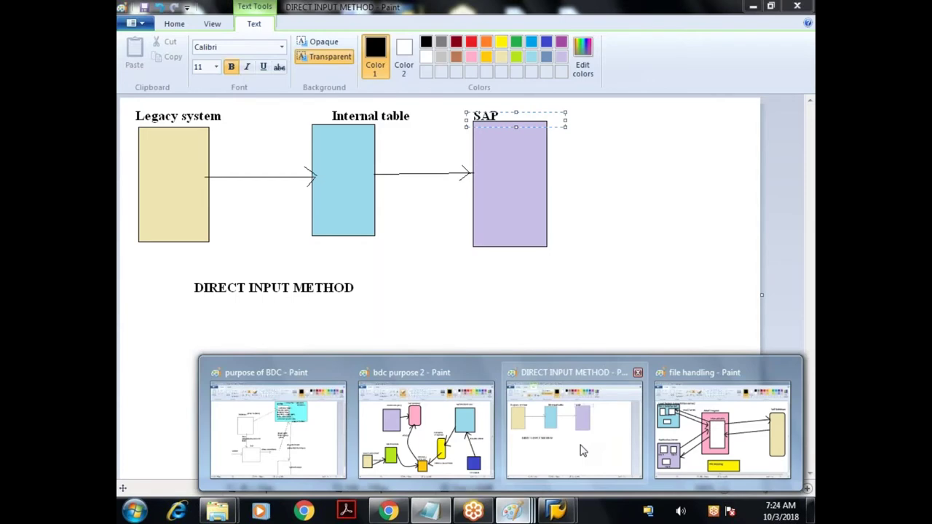
pyautogui.click(721, 430)
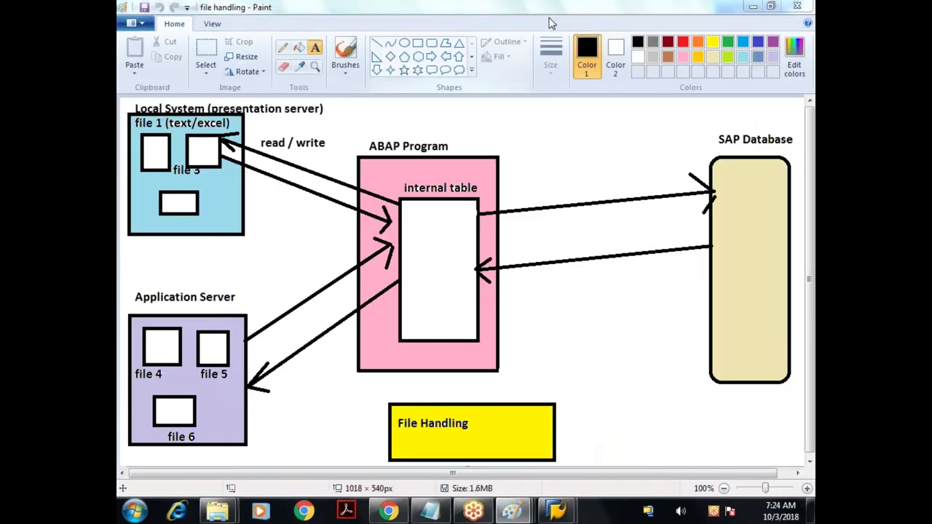